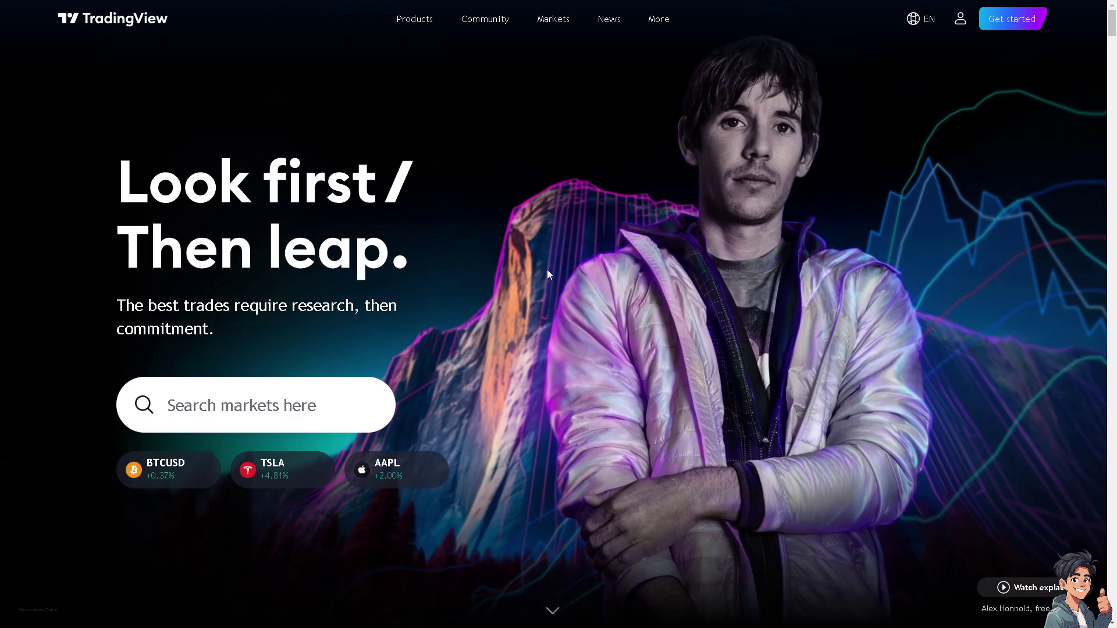
Step: Go from the account menu to TradingView's pricing page with its free, Essential, Plus and Premium plans
click(962, 19)
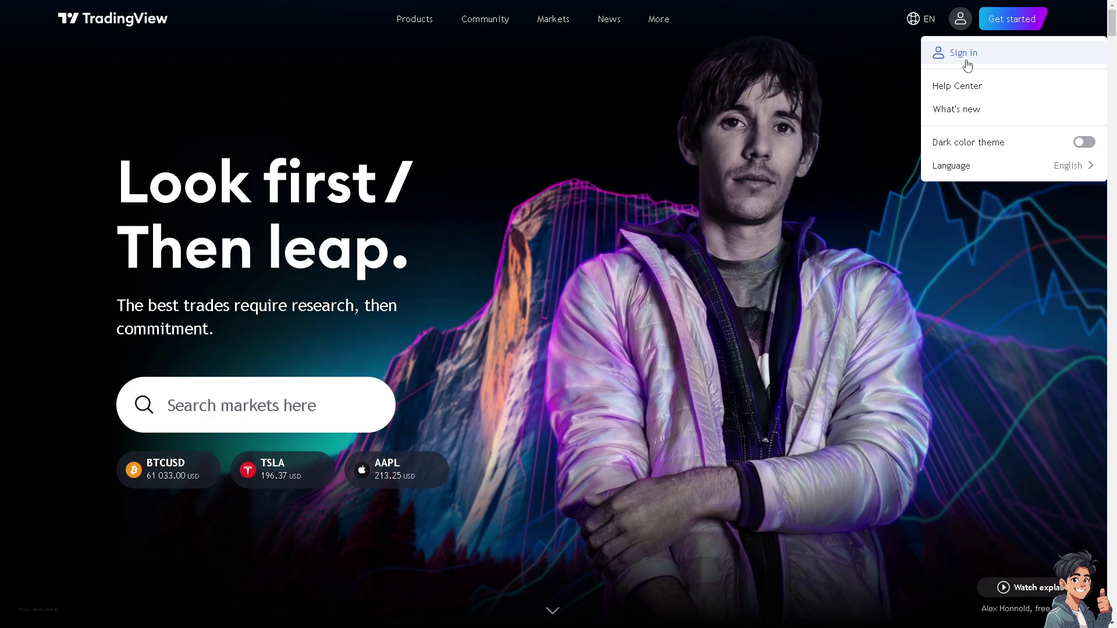
click(1011, 19)
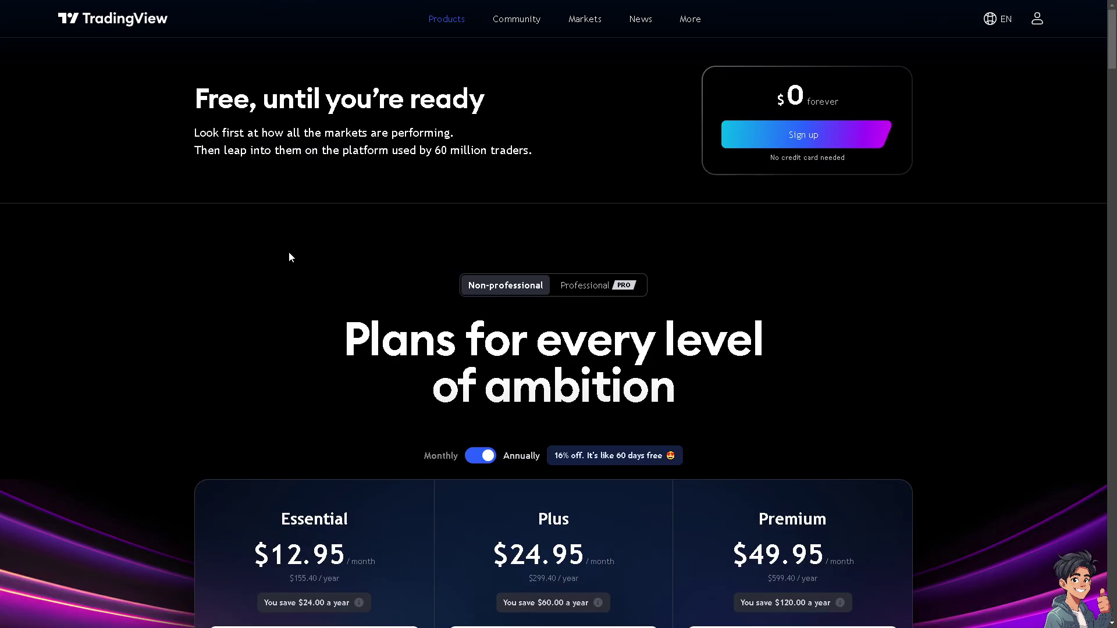
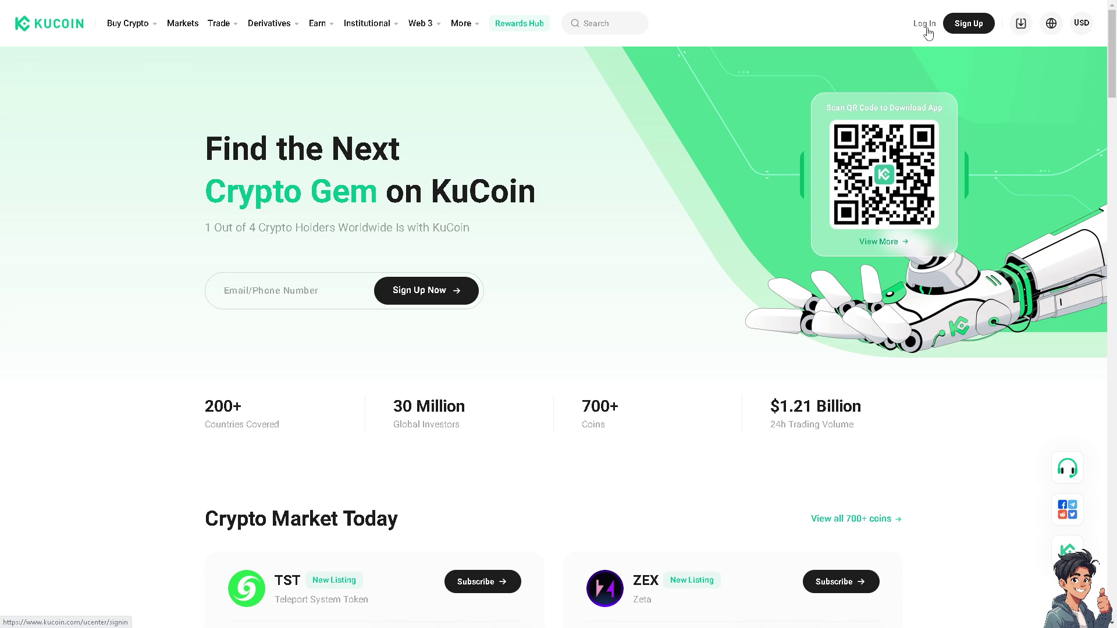
Step: Go to KuCoin's account creation page via Sign Up in the top navigation
click(966, 25)
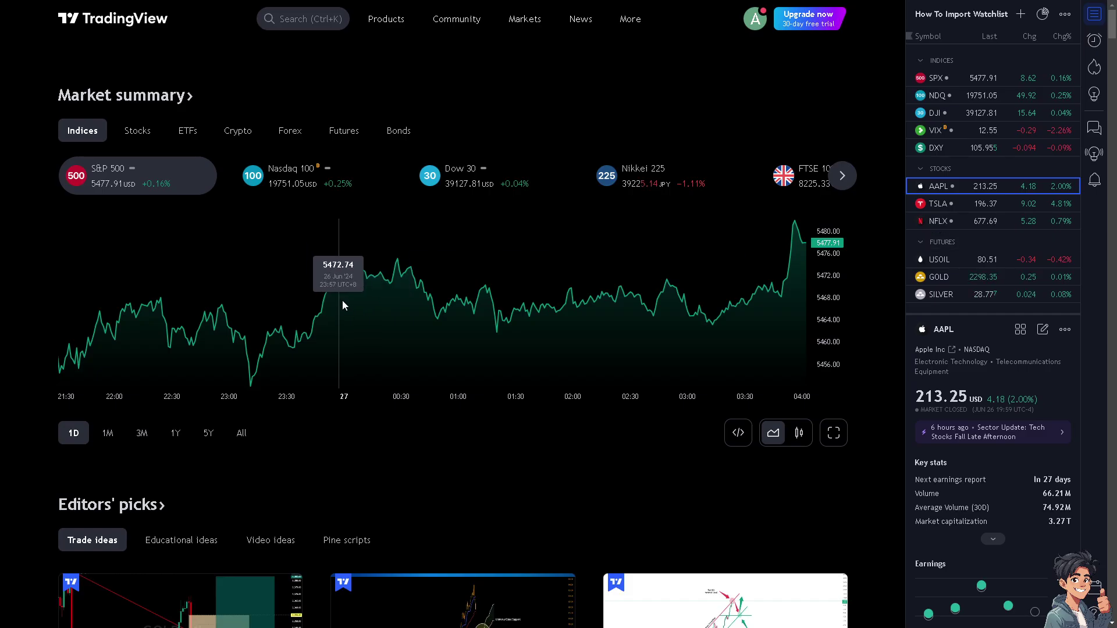
scroll(349, 301, down, 2)
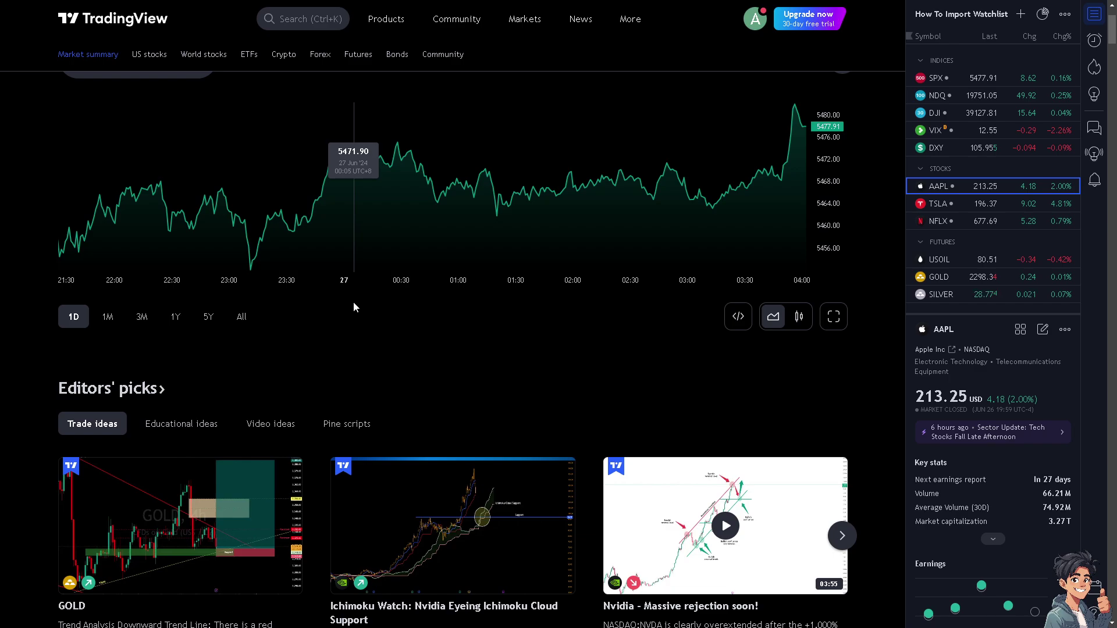
scroll(371, 300, up, 2)
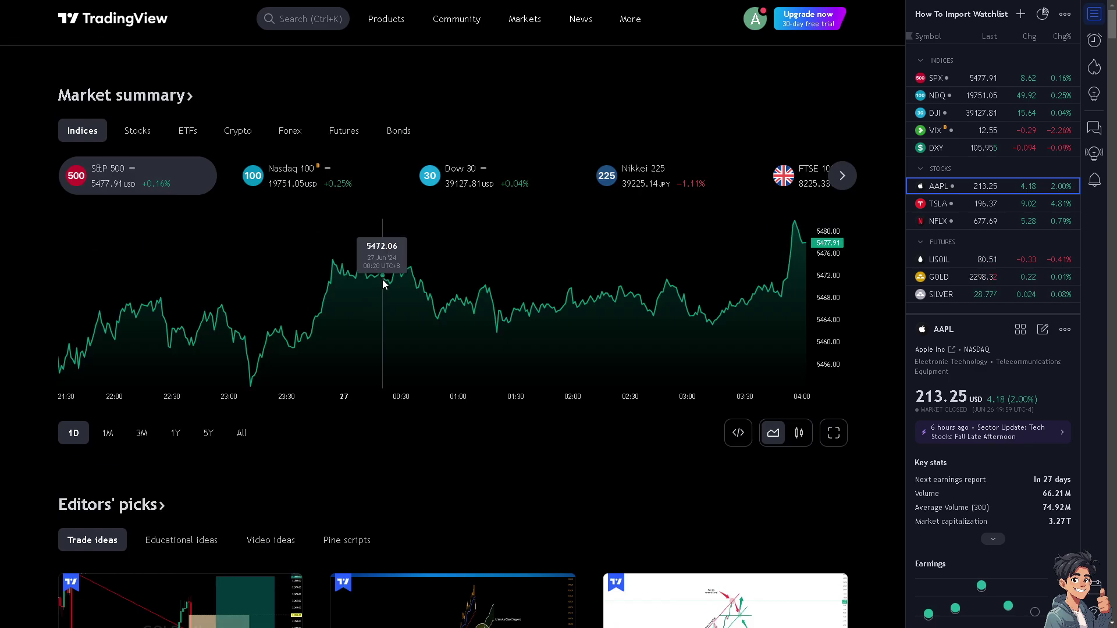
mouse_move(387, 19)
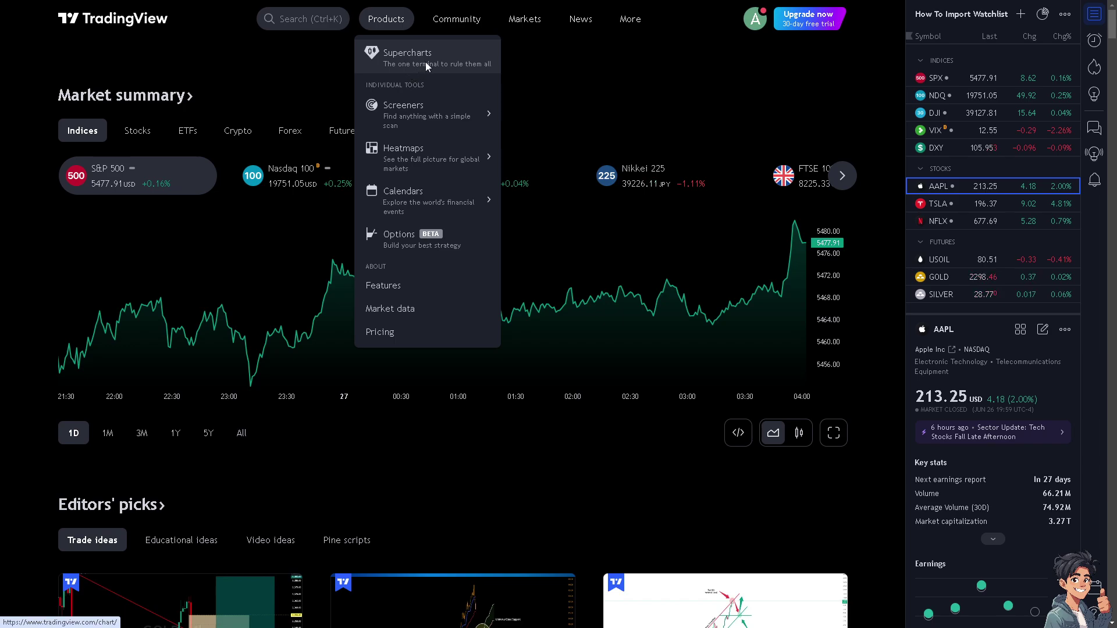
Step: Open Supercharts from the Products menu to show the chart and trading panel
click(356, 73)
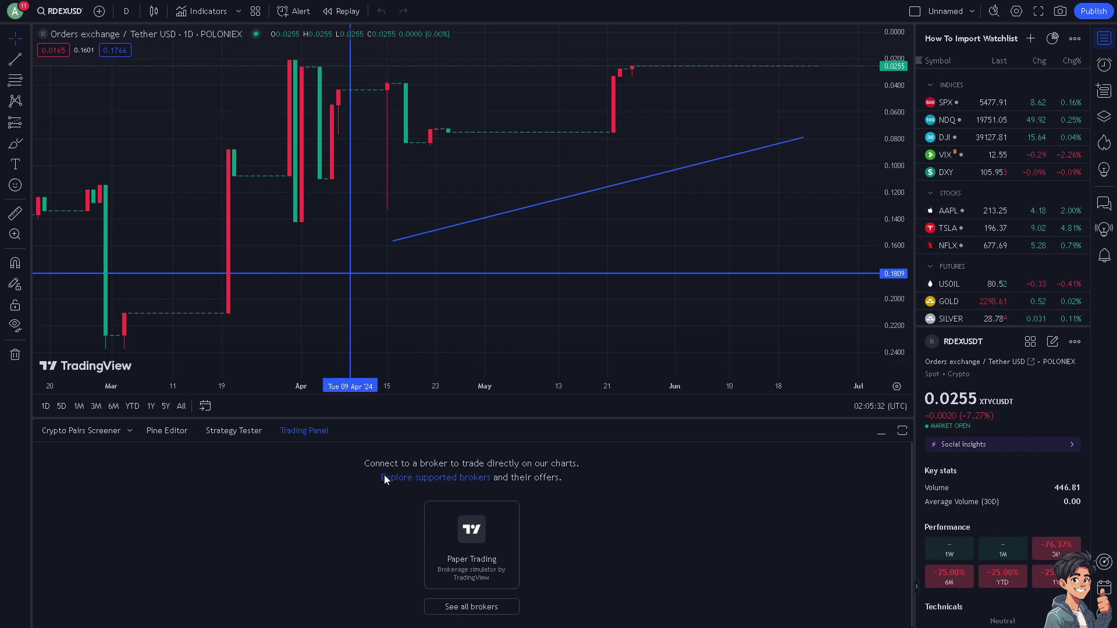
Step: Expand the trading panel's broker grid with See all brokers and scroll to its end
click(465, 611)
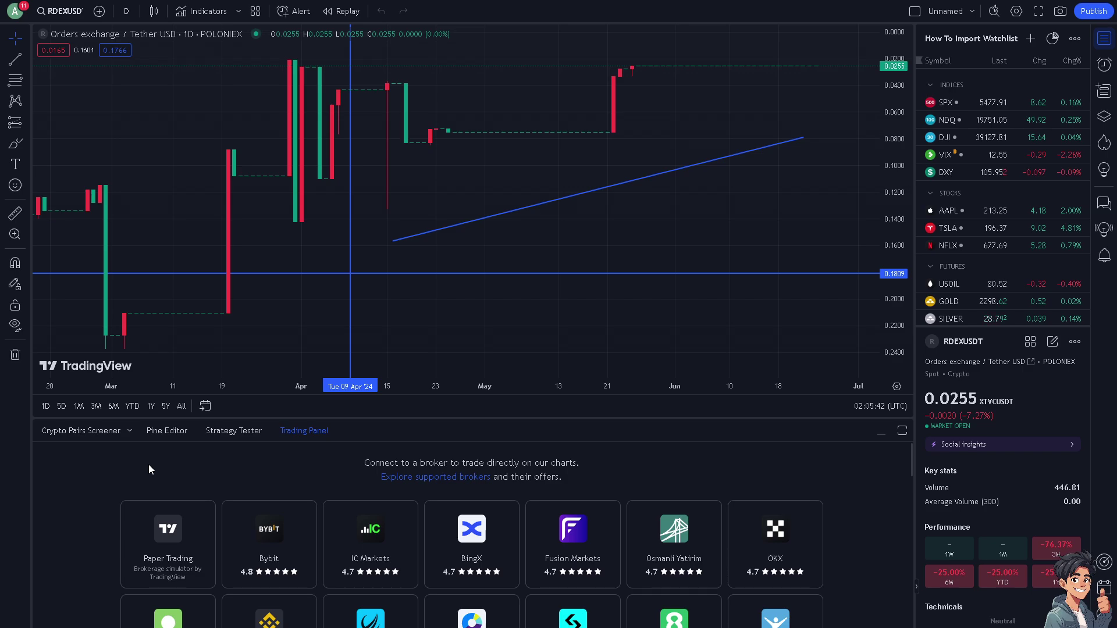
scroll(150, 490, down, 1)
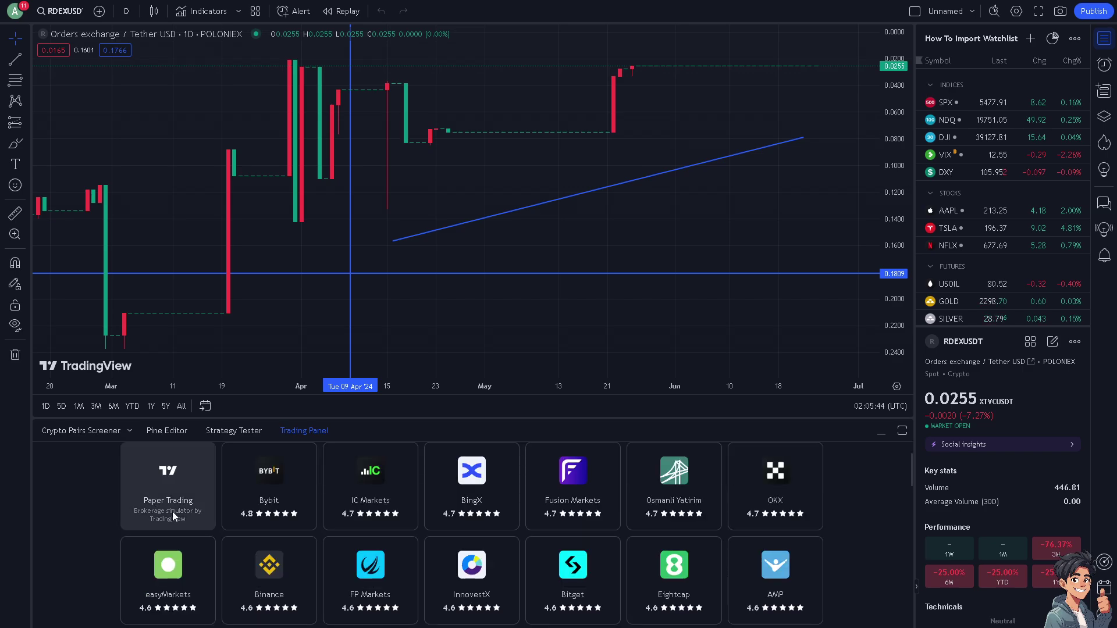
scroll(525, 504, down, 3)
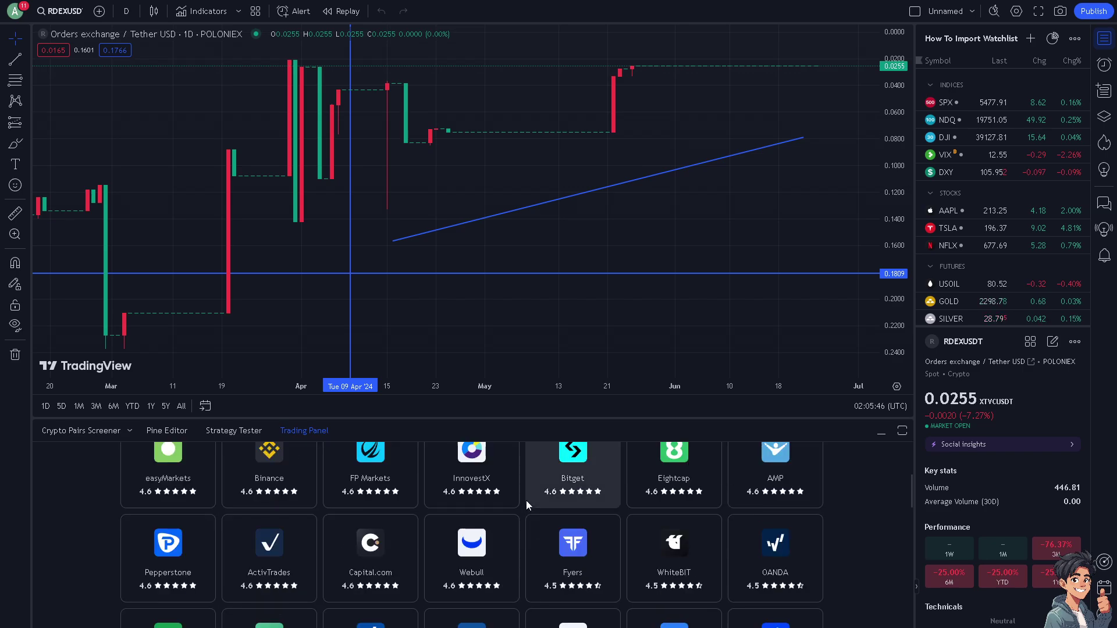
scroll(511, 514, down, 1)
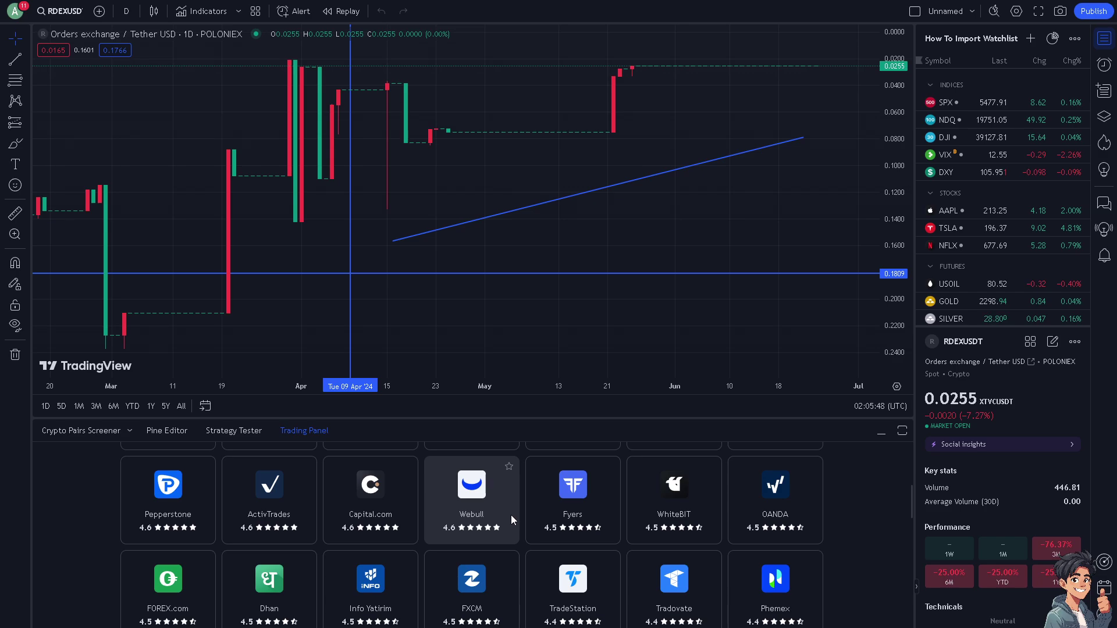
scroll(511, 516, down, 2)
scroll(511, 515, down, 2)
scroll(511, 515, down, 2)
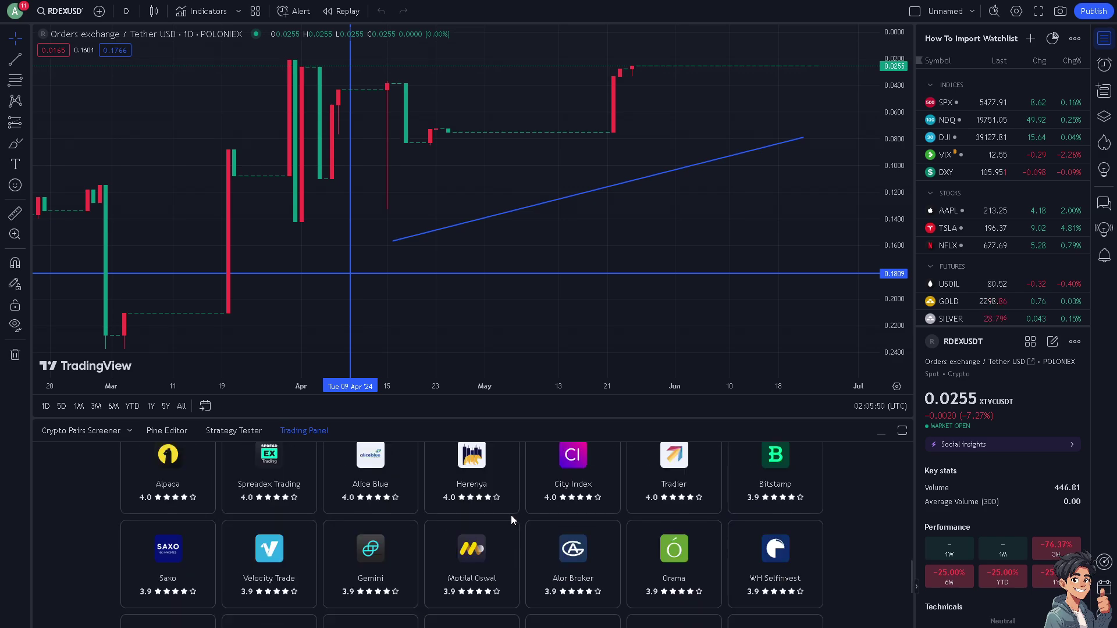
scroll(511, 515, down, 2)
scroll(510, 515, down, 1)
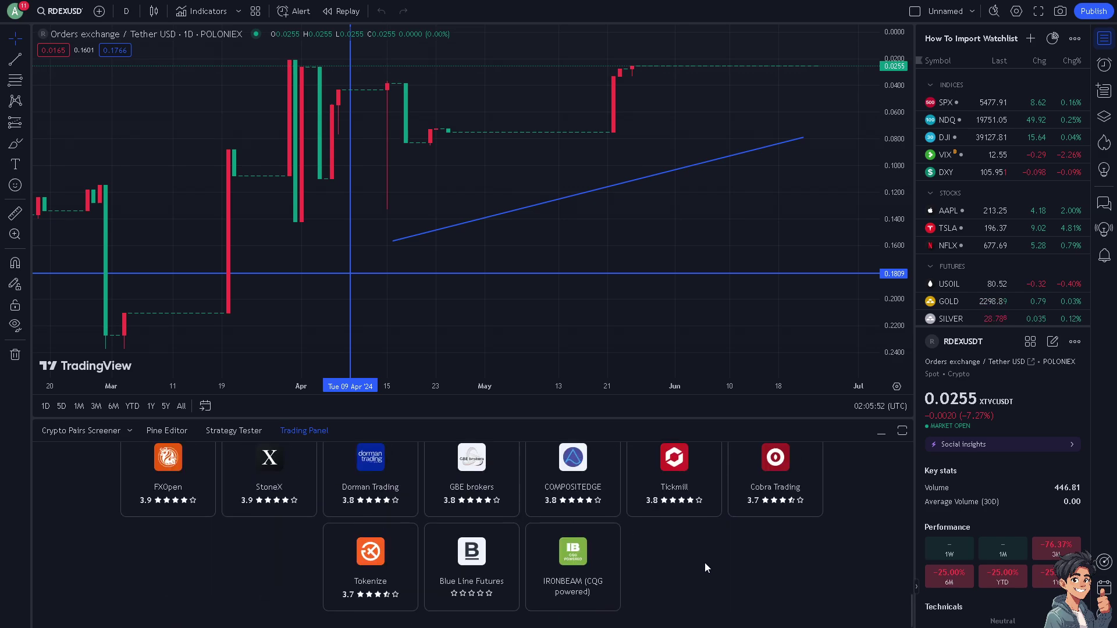
Step: Search the broker page for 'kucoin' with Ctrl+F, finding no matches
key(ctrl+f)
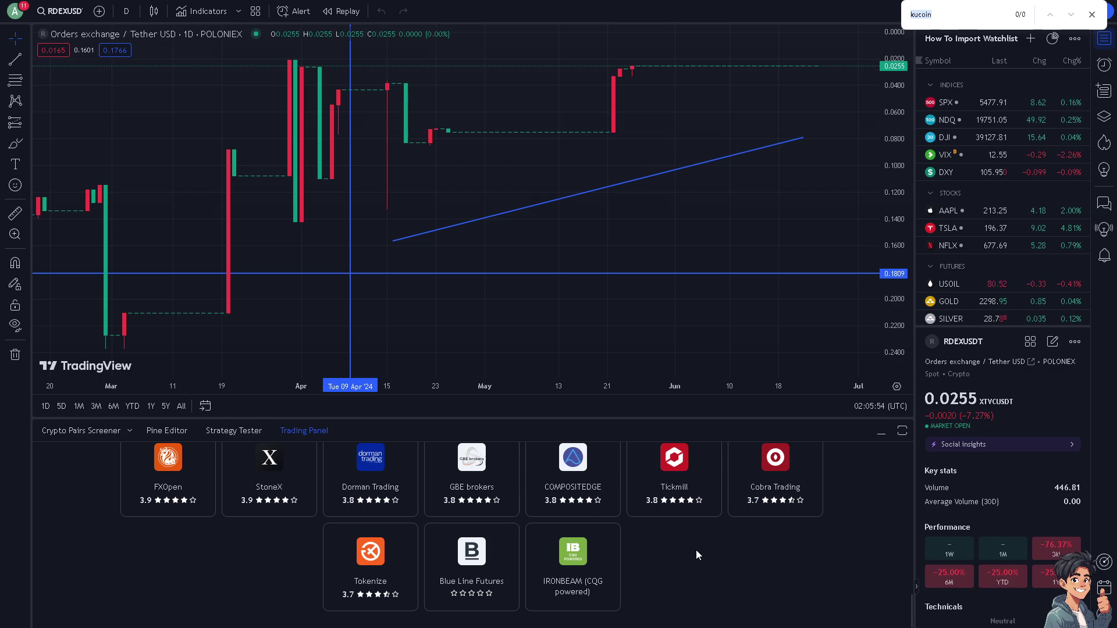
text(kuco)
text(in)
scroll(678, 533, up, 3)
scroll(678, 533, up, 3)
scroll(678, 532, up, 3)
scroll(677, 532, up, 1)
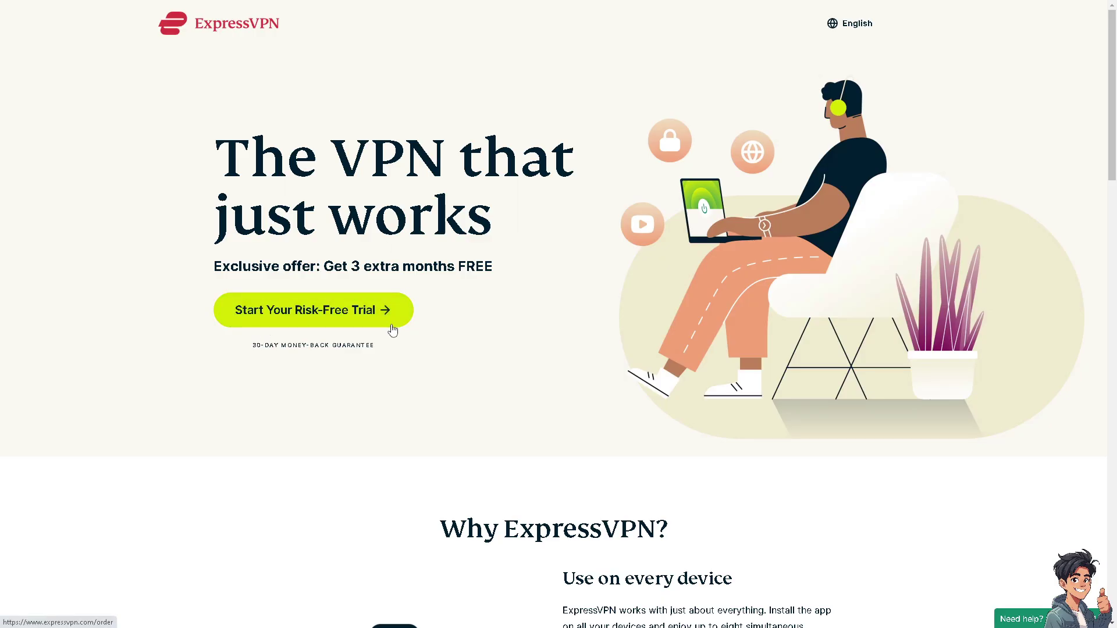
scroll(447, 358, down, 2)
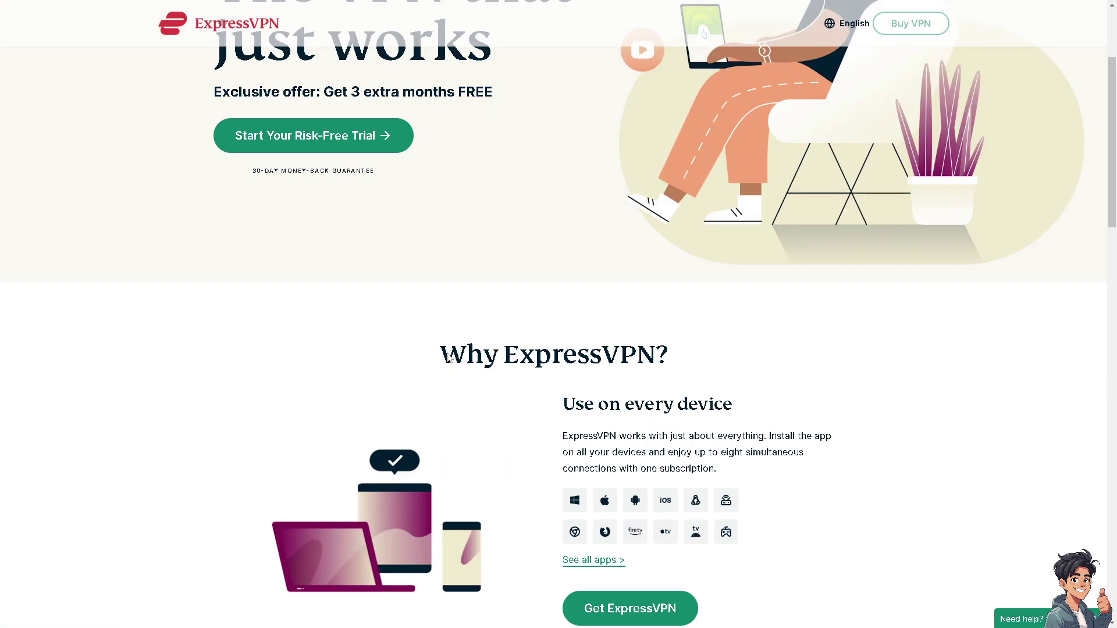
scroll(448, 358, up, 2)
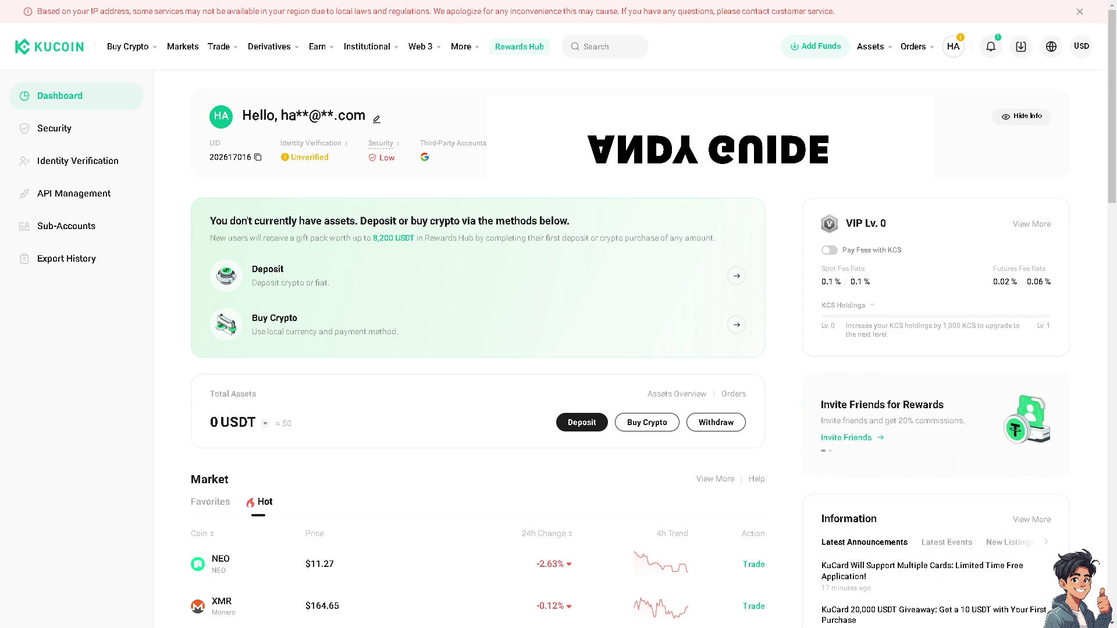
mouse_move(219, 46)
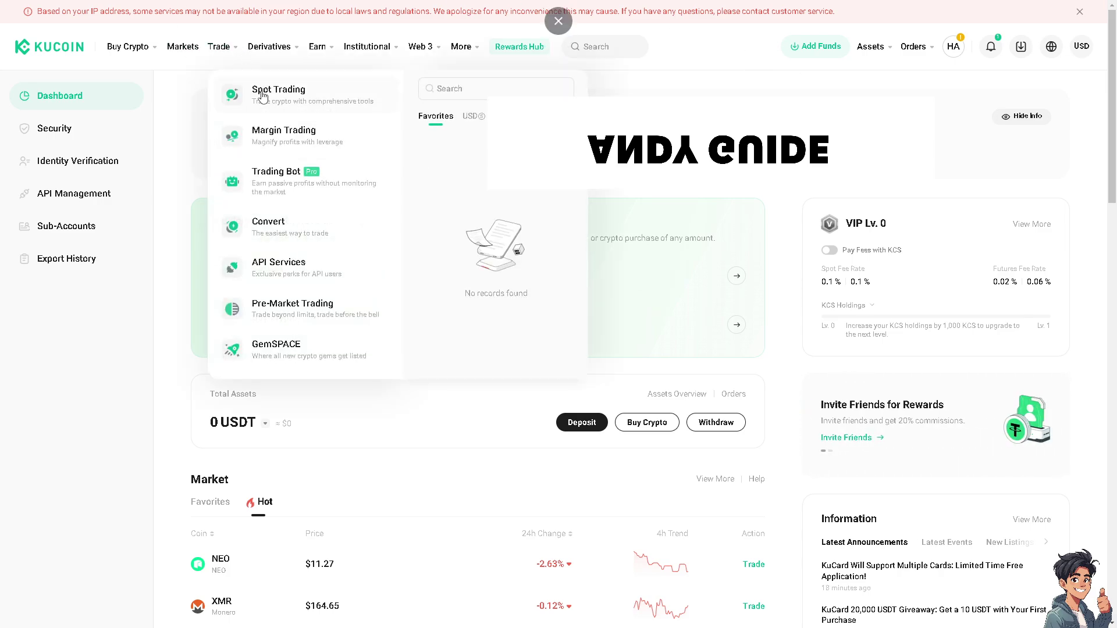
Step: Choose Spot Trading from KuCoin's Trade menu
click(266, 88)
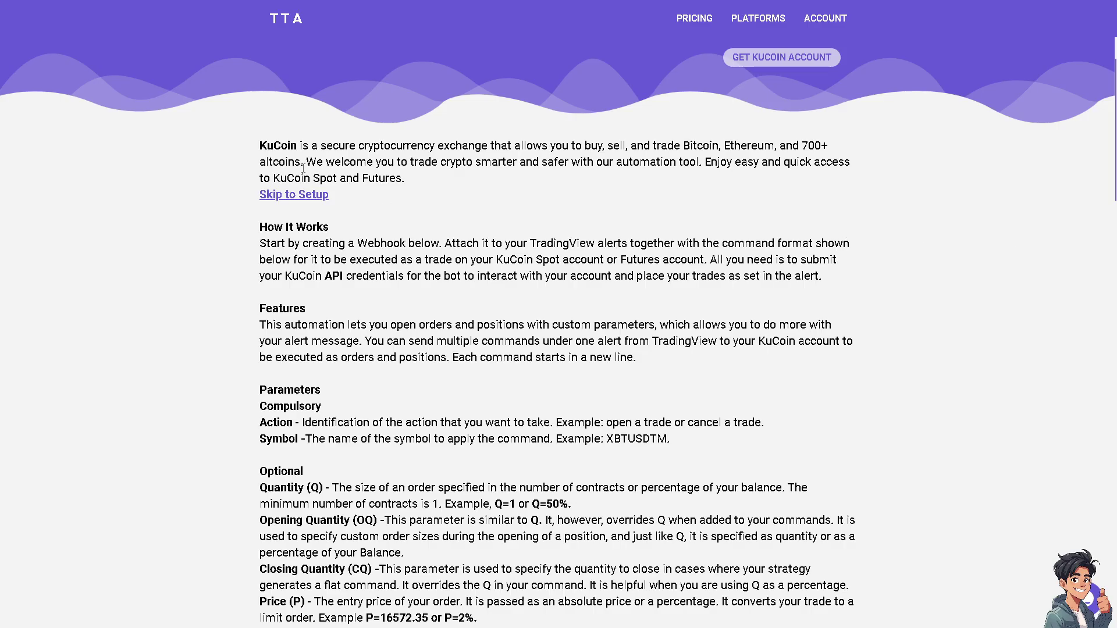
Step: Skip to TTA's Create a Webhook wizard and advance to the KuCoin API key step
click(297, 195)
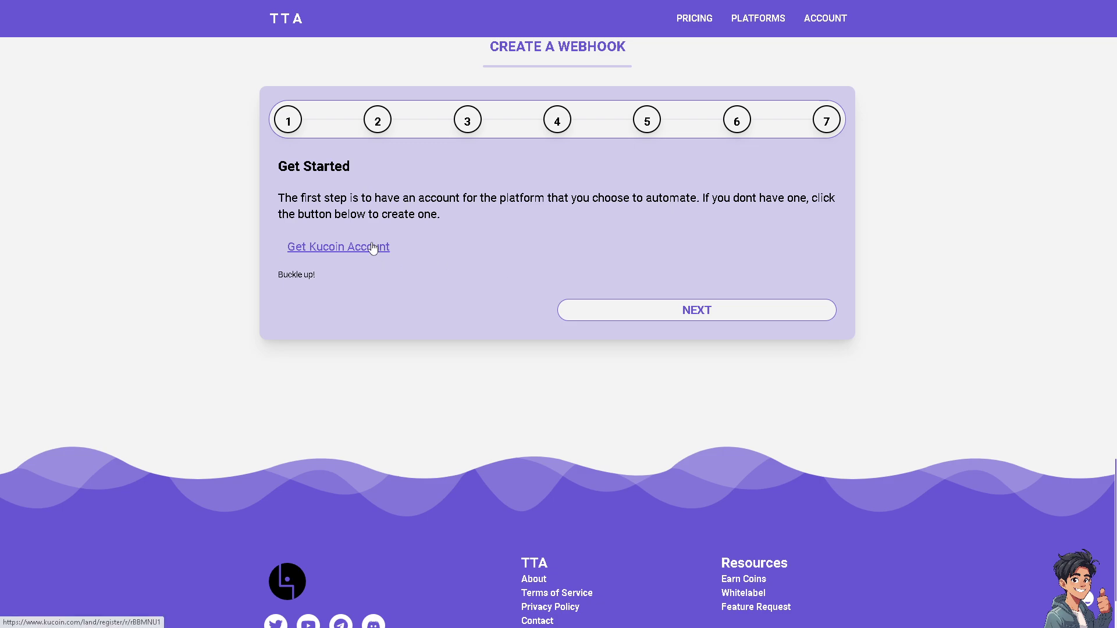
click(655, 320)
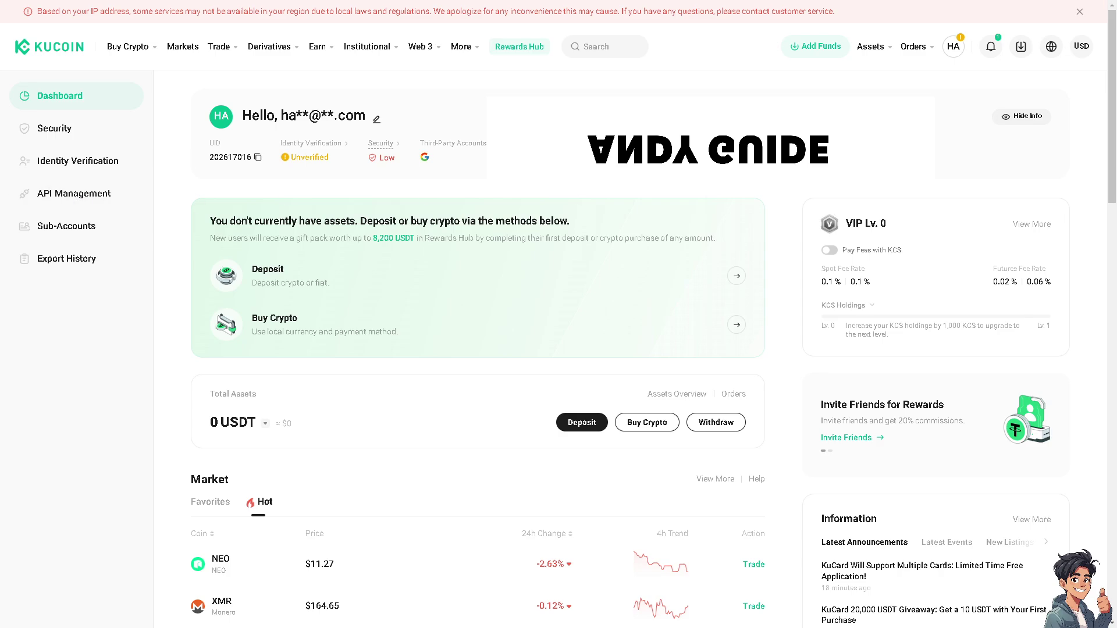
Step: Open API Management from the KuCoin dashboard sidebar
click(73, 193)
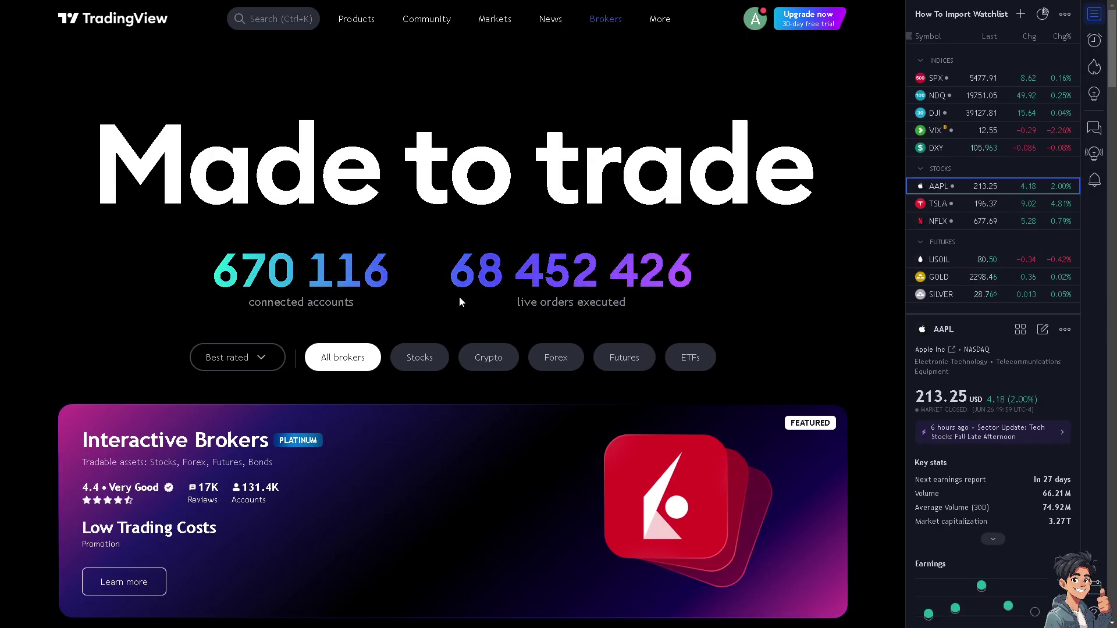
scroll(460, 295, down, 3)
scroll(459, 295, down, 1)
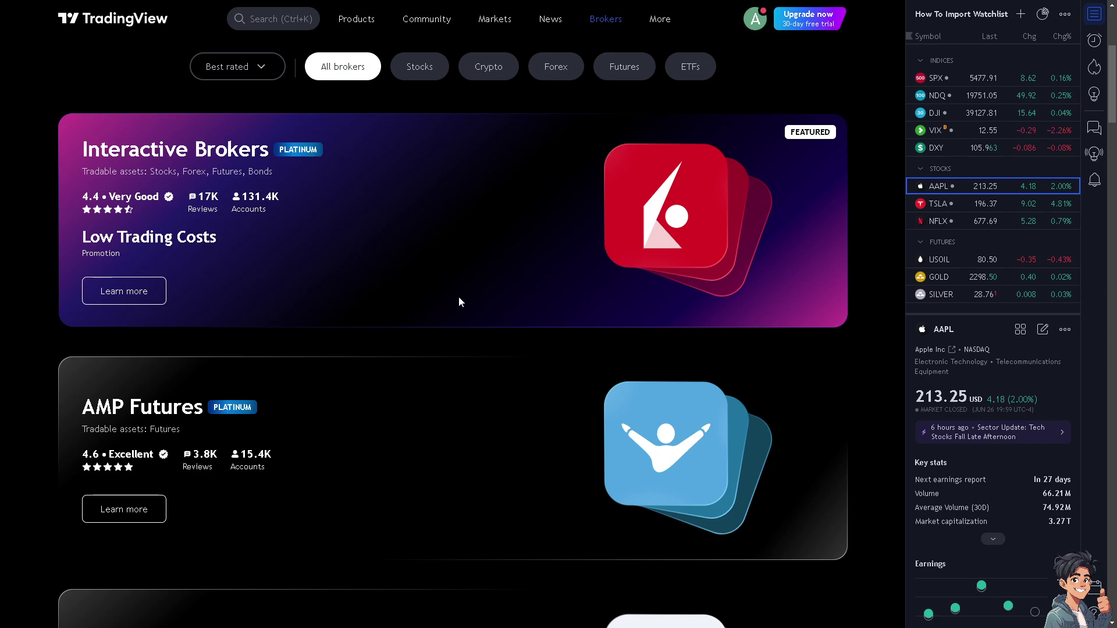
scroll(458, 296, up, 3)
scroll(458, 296, up, 2)
scroll(458, 295, down, 3)
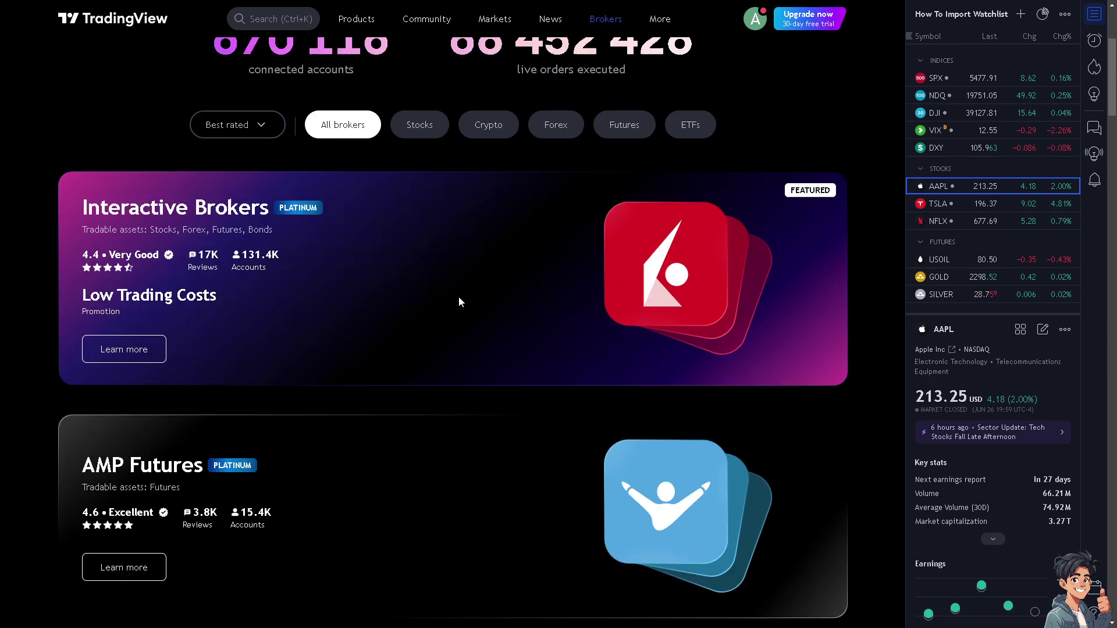
scroll(458, 296, down, 2)
scroll(458, 296, down, 2)
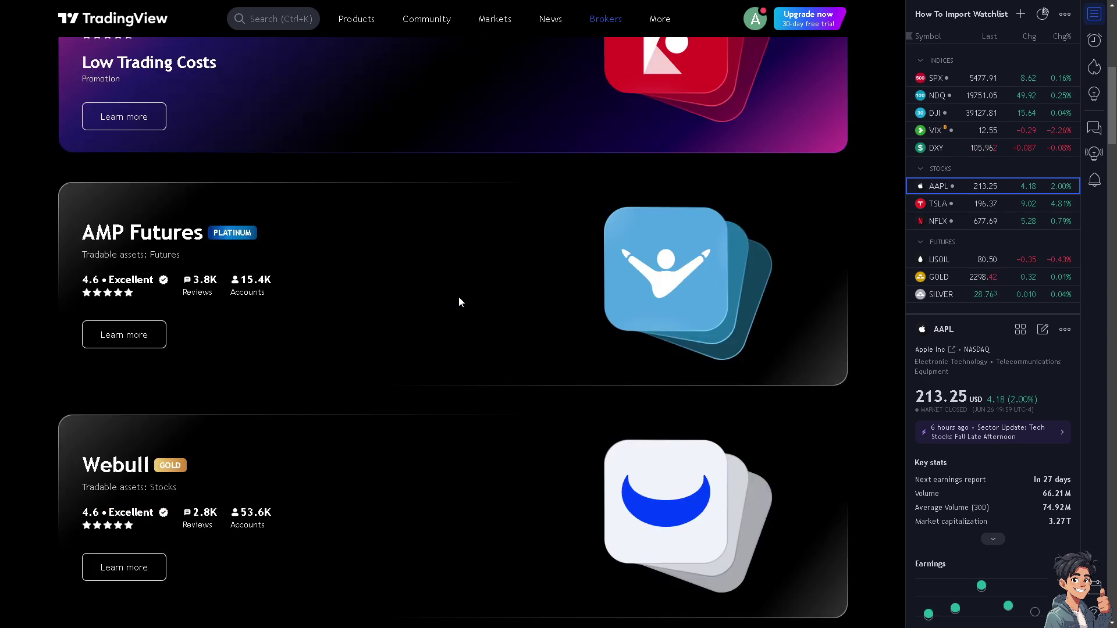
scroll(458, 296, down, 2)
scroll(458, 296, down, 1)
scroll(458, 296, down, 3)
scroll(458, 296, down, 2)
scroll(458, 297, down, 1)
scroll(458, 297, up, 3)
scroll(872, 253, up, 2)
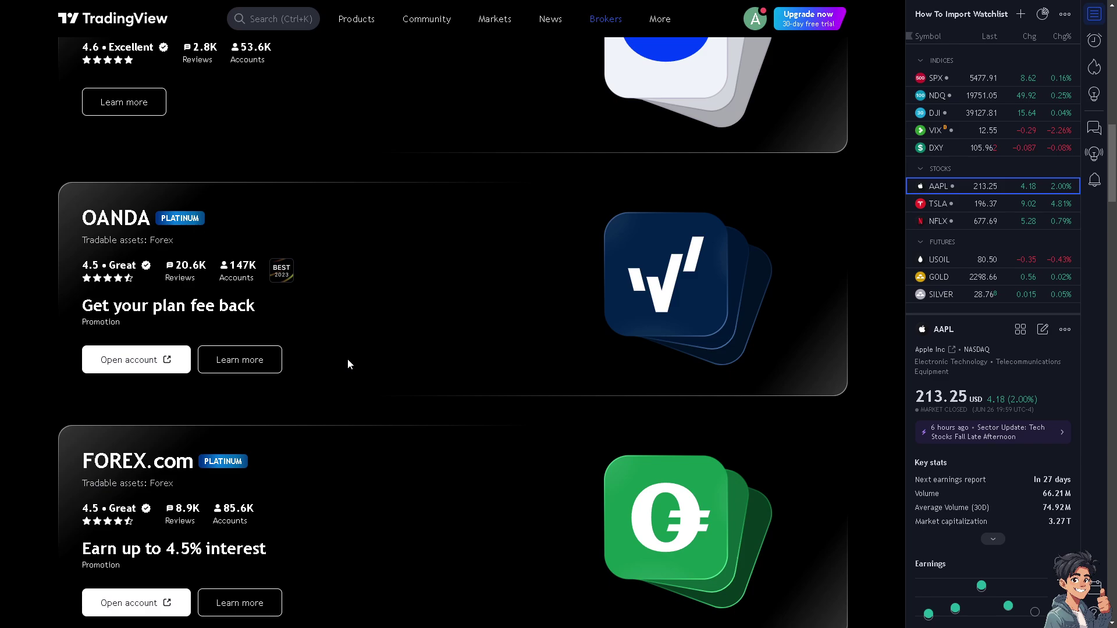
scroll(348, 359, down, 1)
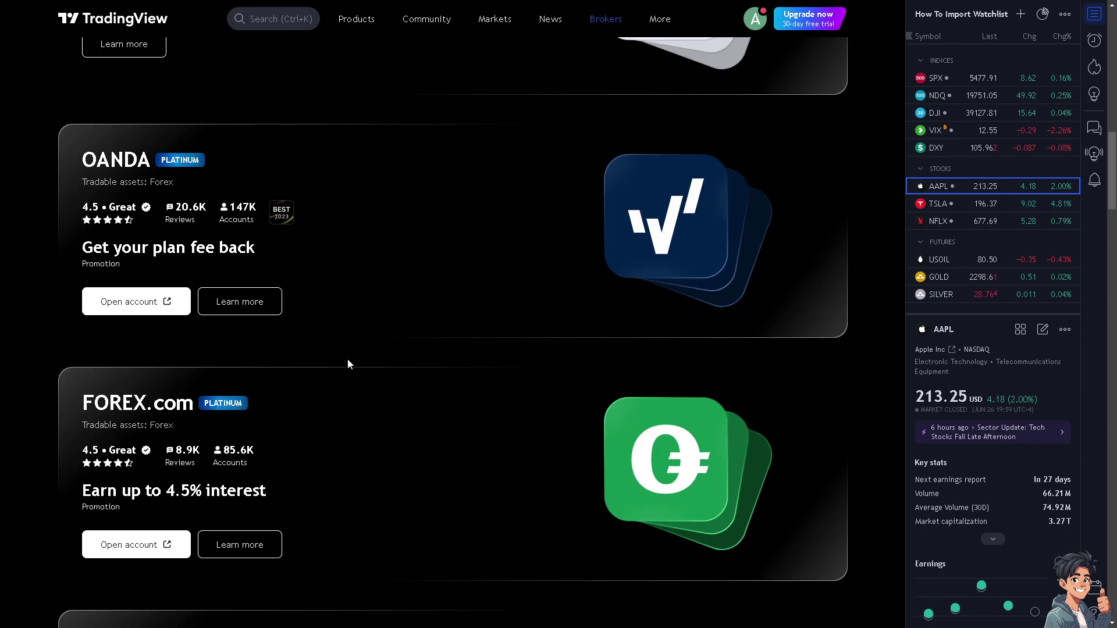
scroll(348, 359, down, 2)
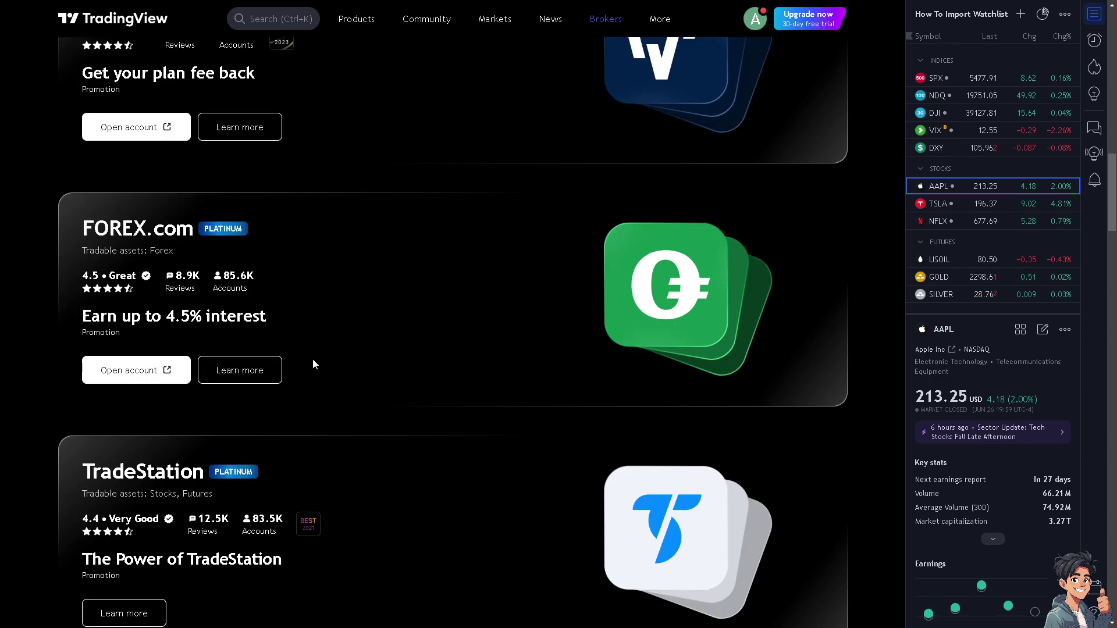
scroll(313, 359, down, 1)
scroll(313, 358, down, 1)
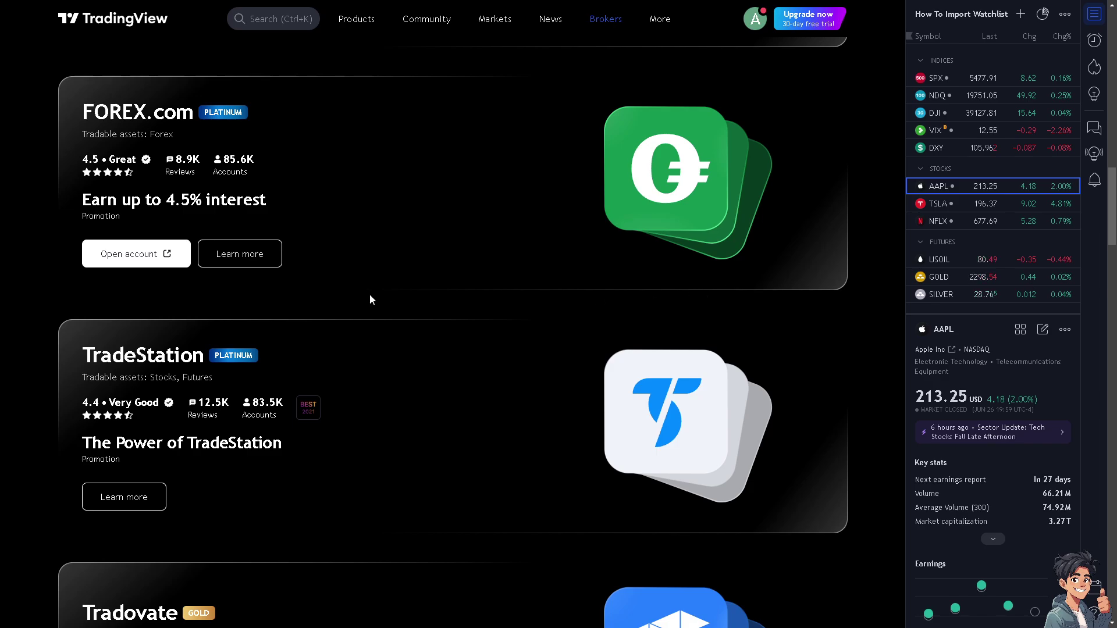
scroll(369, 294, up, 2)
scroll(369, 295, up, 3)
scroll(369, 295, up, 2)
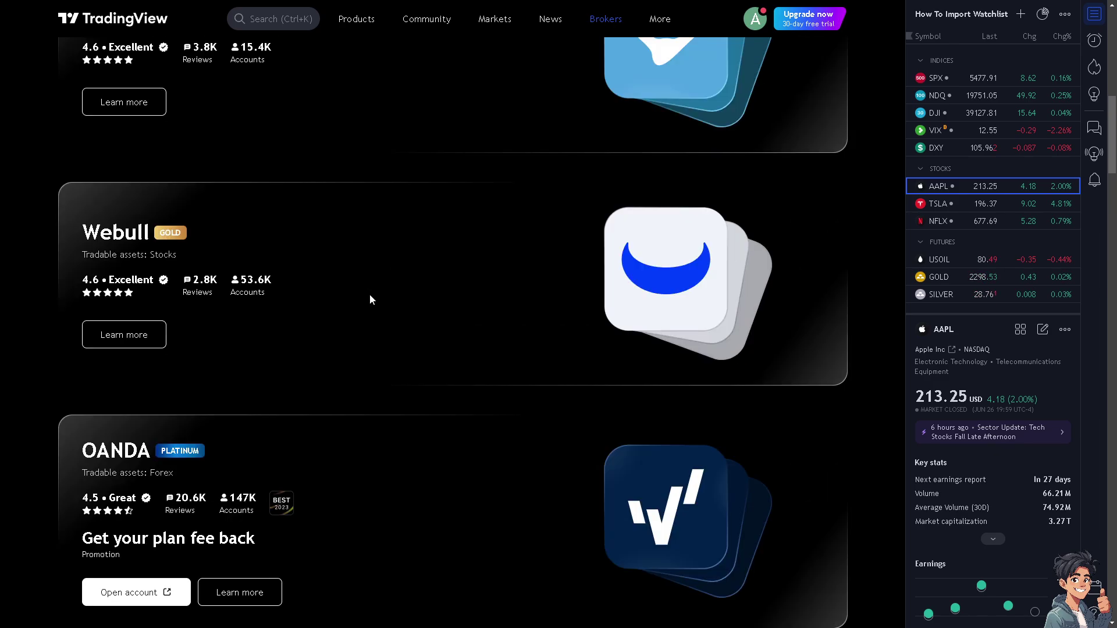
scroll(369, 287, up, 3)
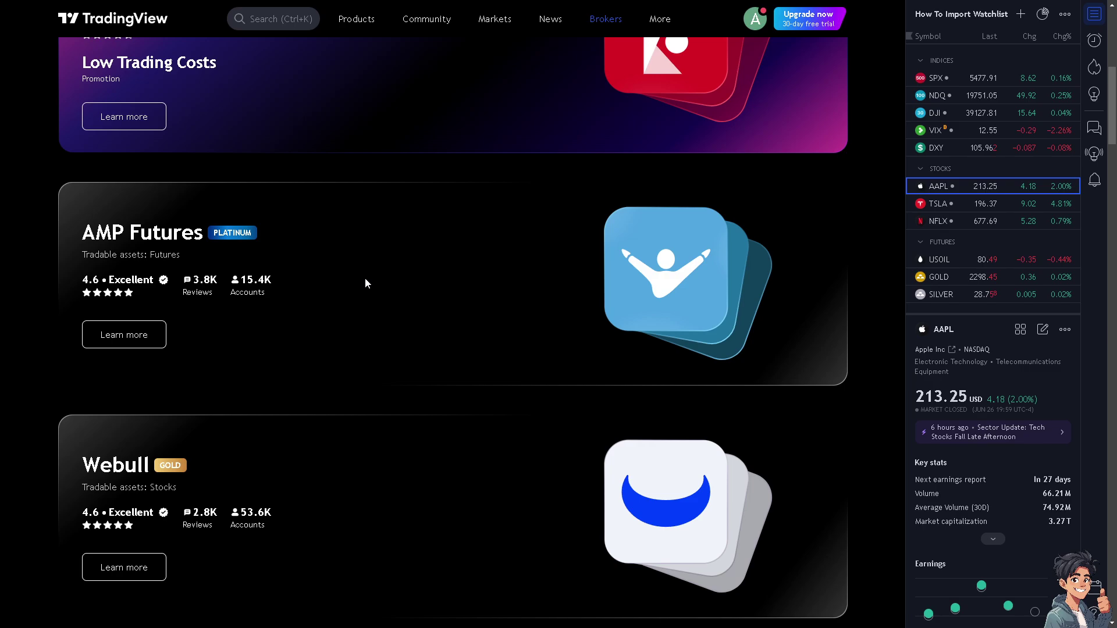
scroll(367, 273, up, 2)
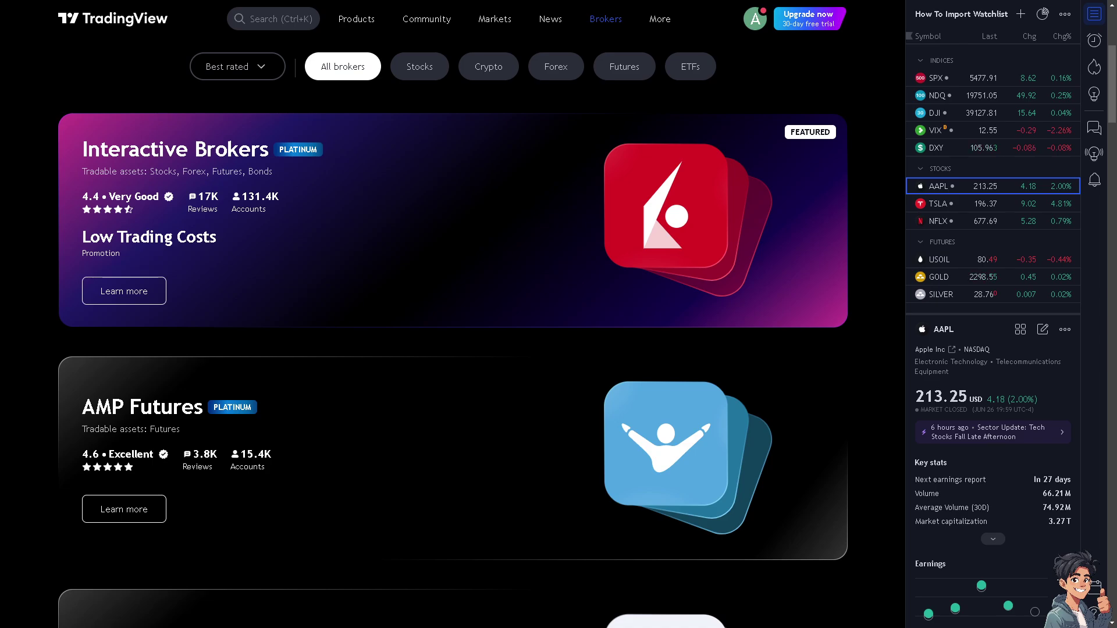
scroll(895, 292, up, 4)
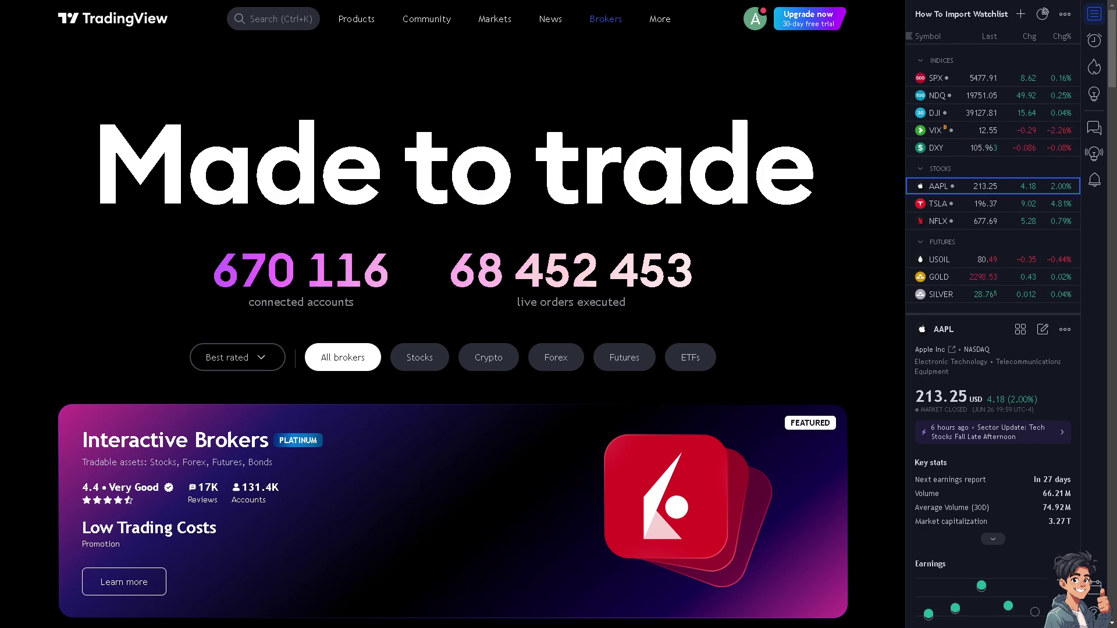